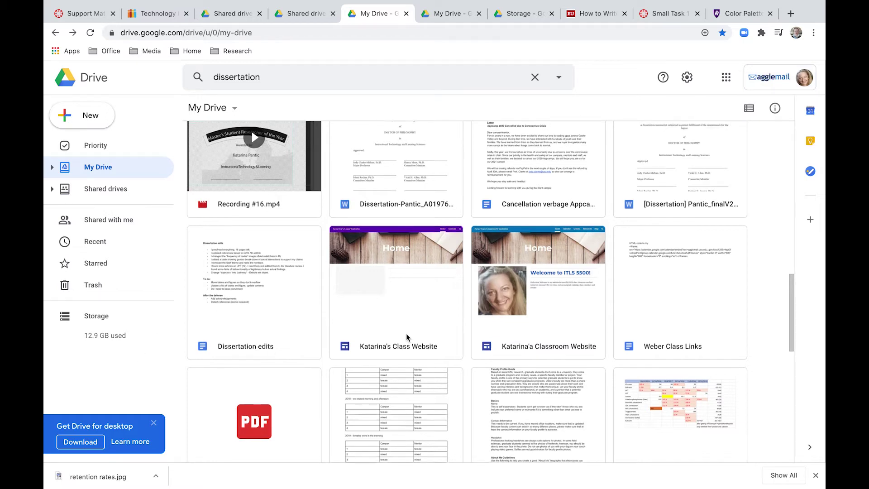
Replace the Drive search text with 'dissertation', fixing the misspelled 'disseration'.
scroll(406, 334, "down", 2)
scroll(406, 334, "down", 9)
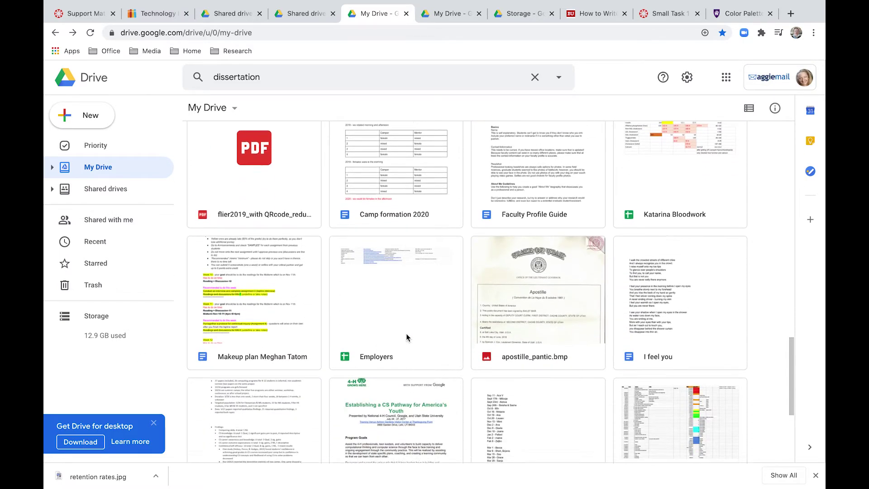
scroll(406, 335, "up", 8)
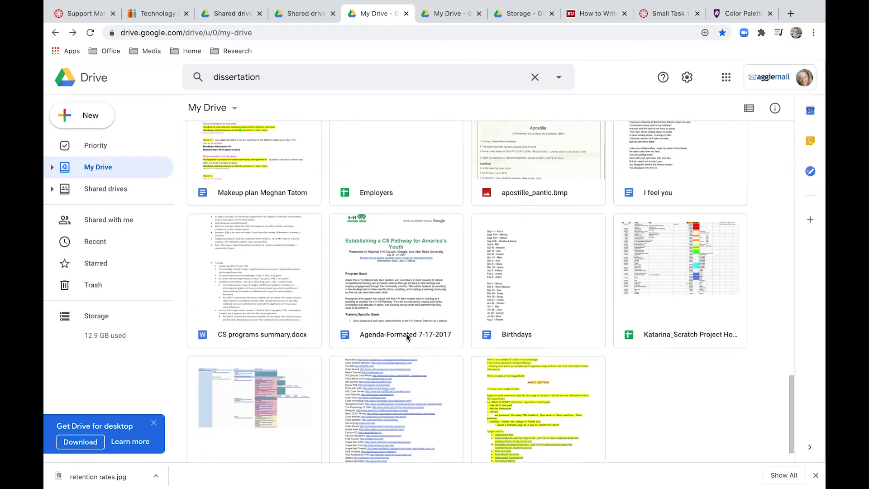
scroll(405, 336, "up", 9)
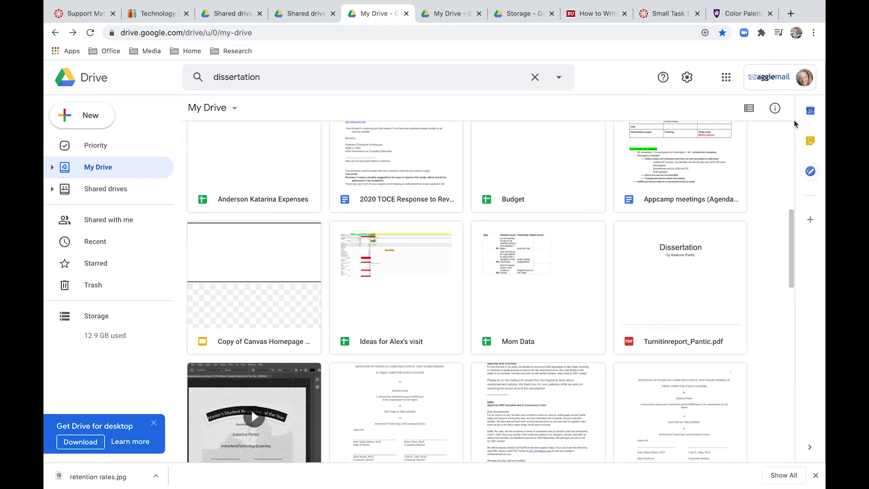
left_click(249, 78)
double_click(250, 79)
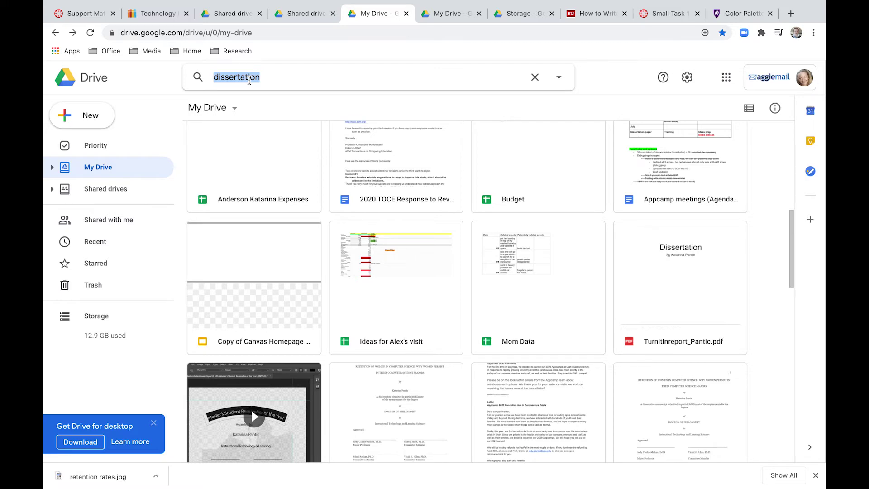
type("diss")
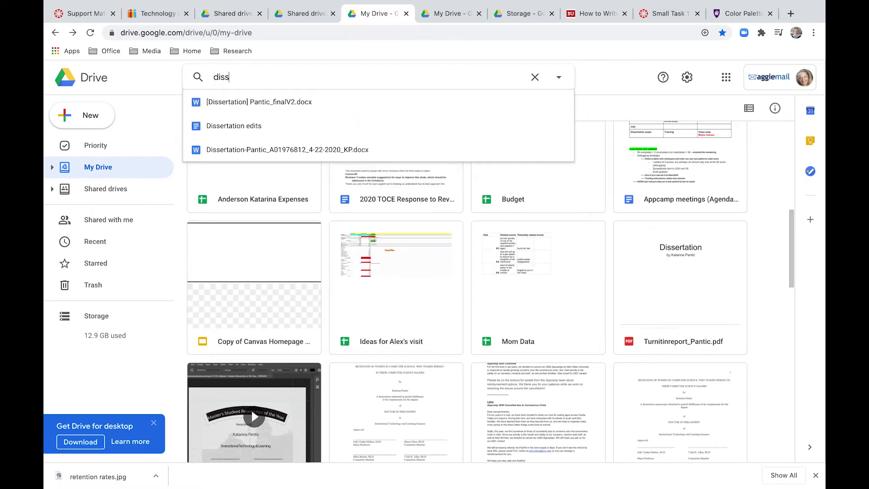
type("eration")
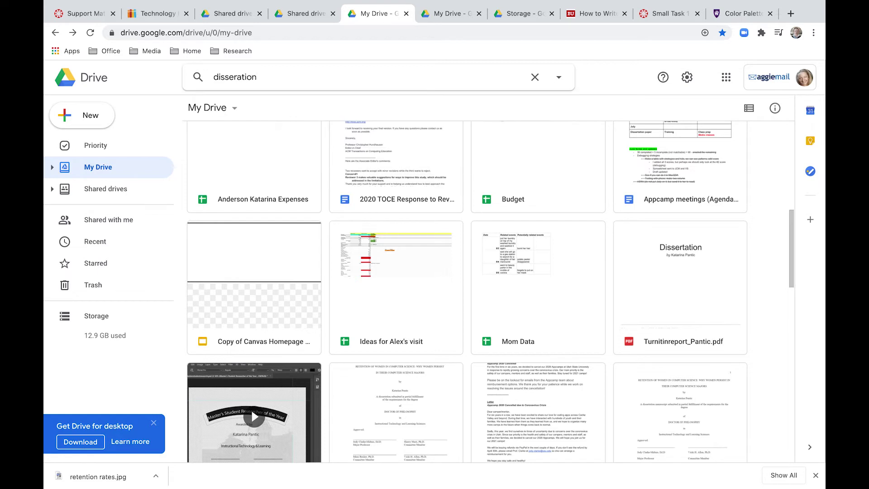
key("BackSpace")
key("BackSpace")
key("BackSpace")
key("BackSpace")
key("BackSpace")
type("t")
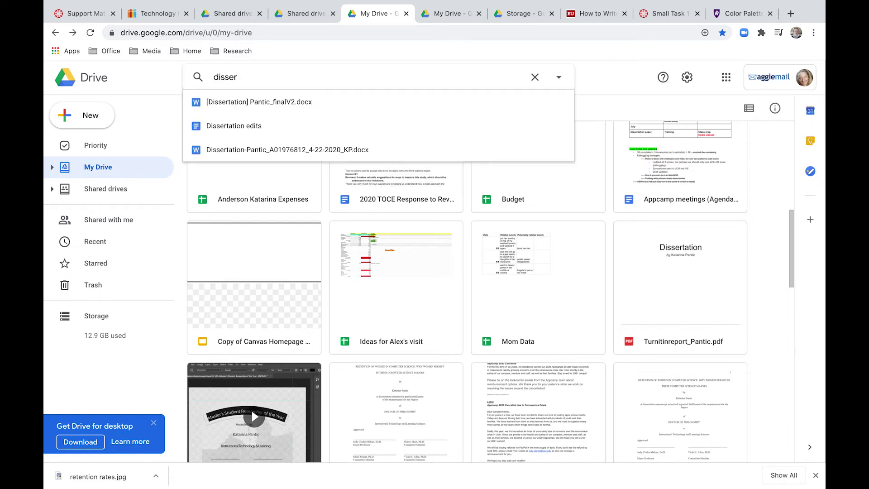
type("ation")
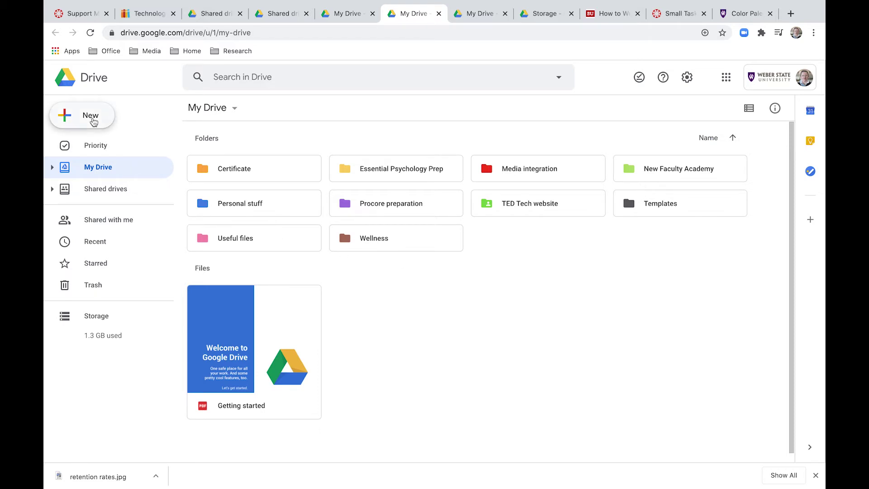
Add a new folder named 'Test' to My Drive.
left_click(93, 122)
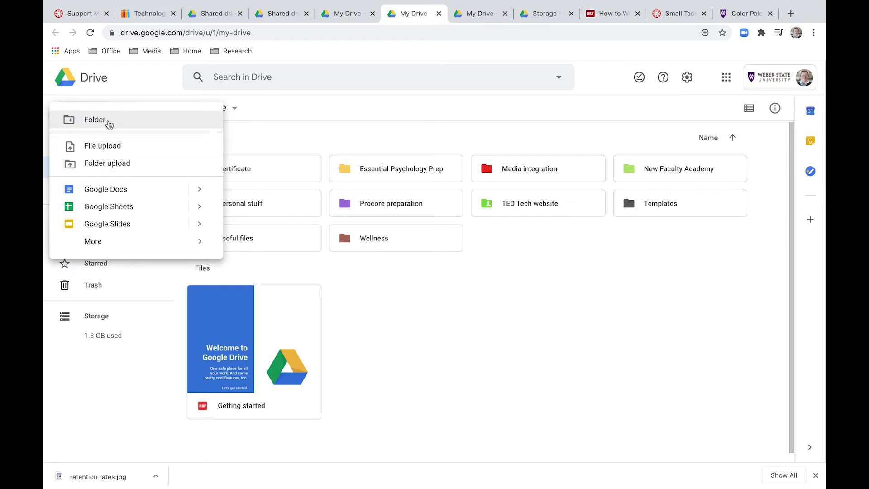
left_click(110, 120)
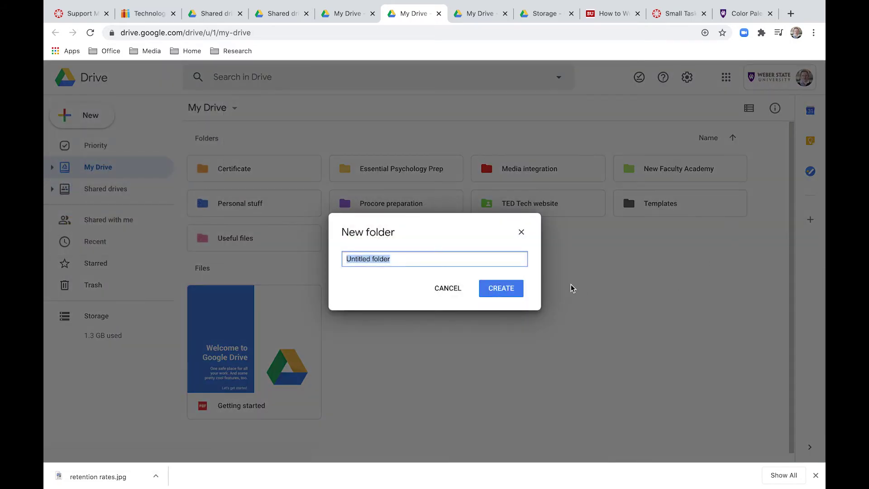
type("Test")
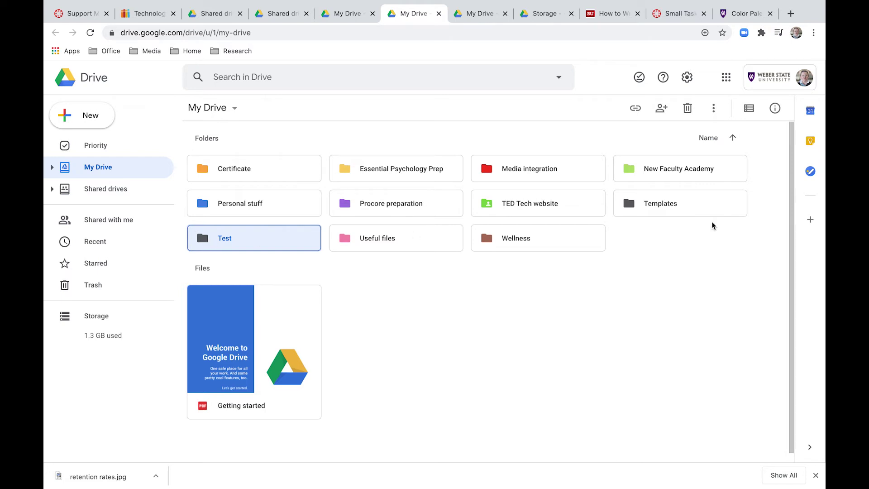
Colour the Test folder green, then open the folder.
right_click(207, 243)
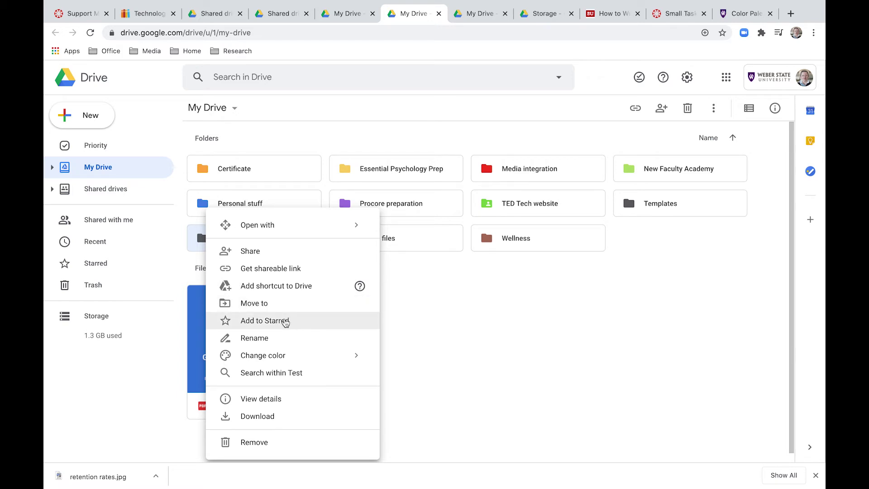
mouse_move(286, 355)
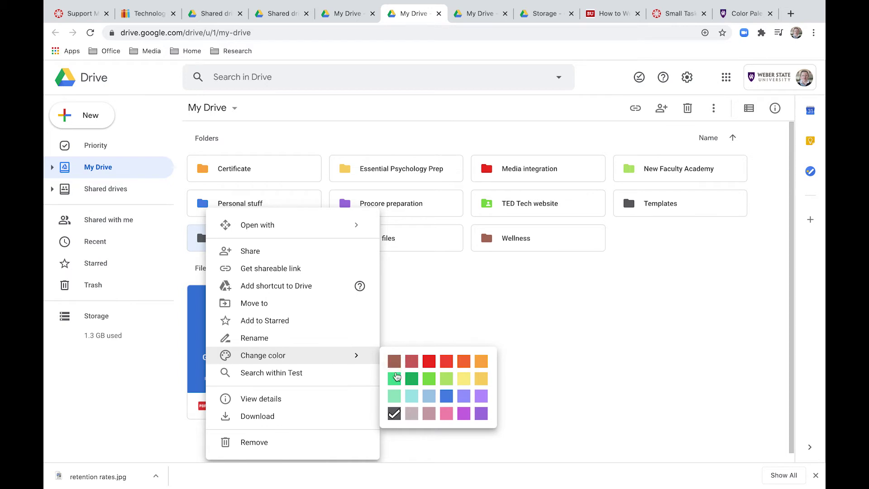
left_click(393, 380)
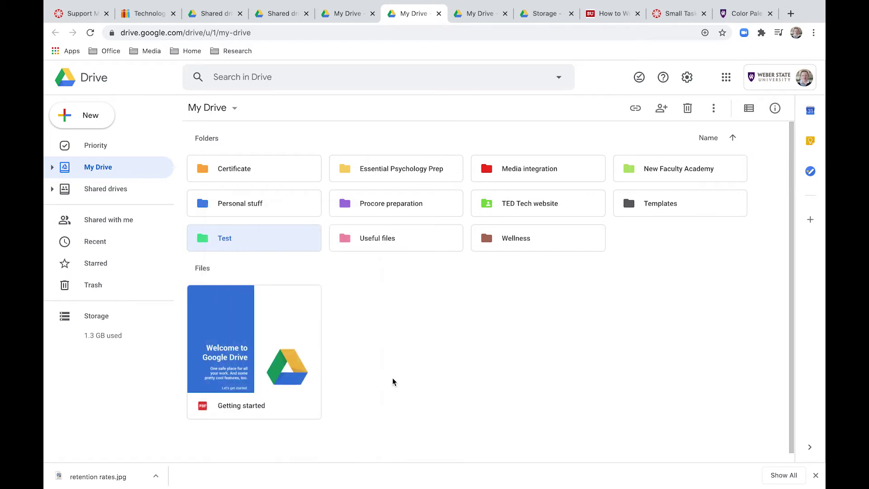
right_click(238, 241)
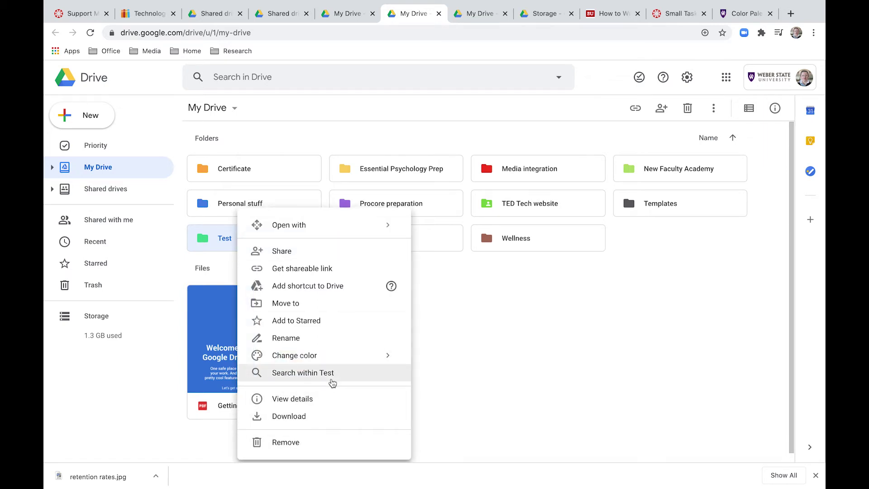
double_click(222, 241)
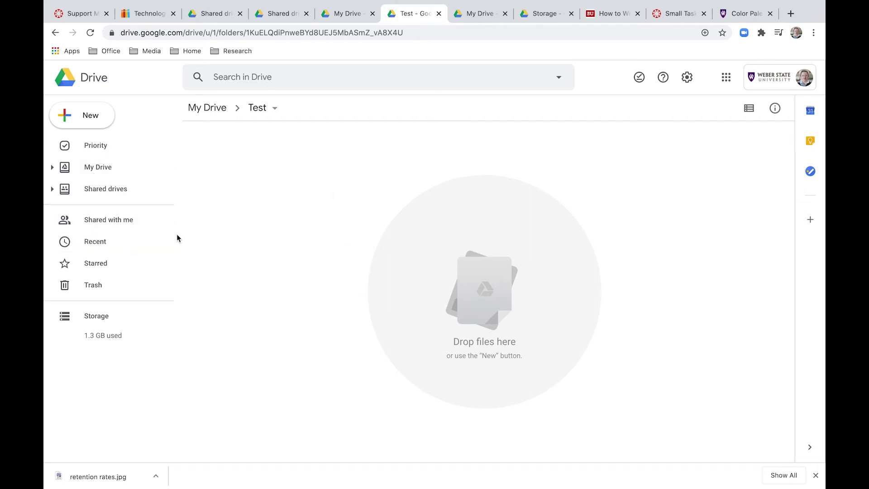
Show the New menu's More submenu of apps for creating items in Test.
left_click(91, 115)
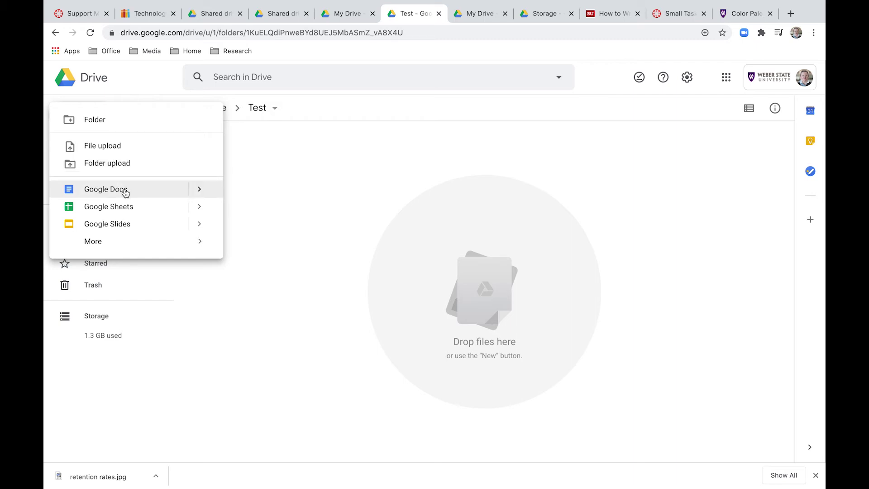
mouse_move(125, 243)
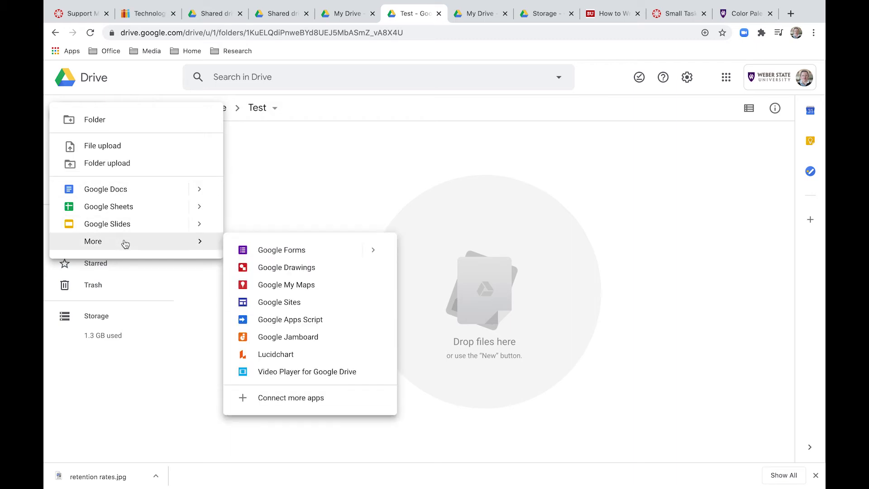
mouse_move(211, 197)
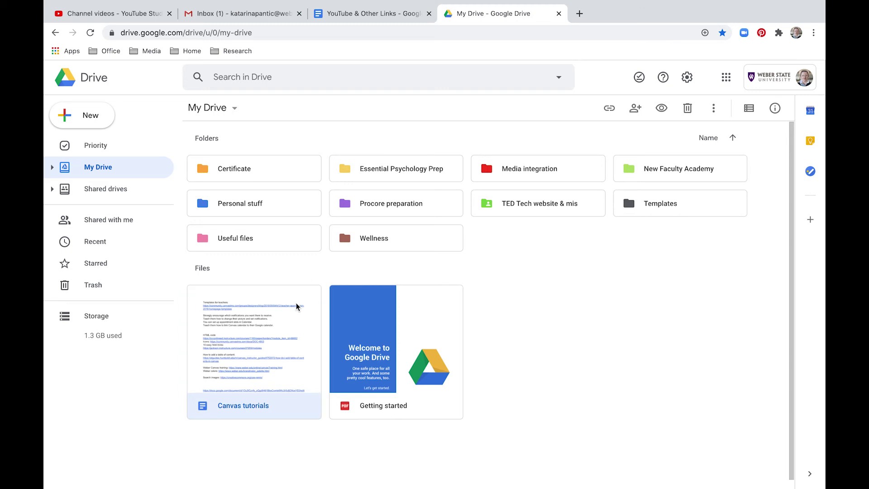
Drag the Canvas tutorials document onto the Media integration folder.
left_click_drag(296, 307, 489, 174)
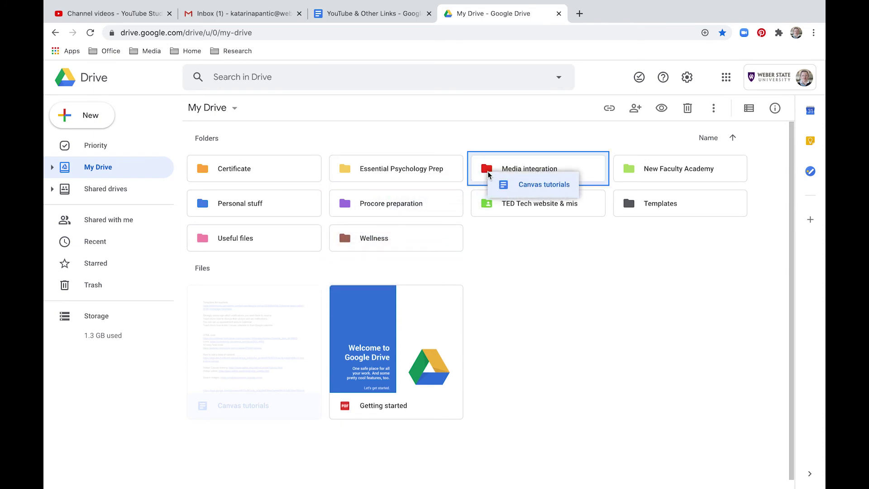
left_click_drag(489, 174, 489, 174)
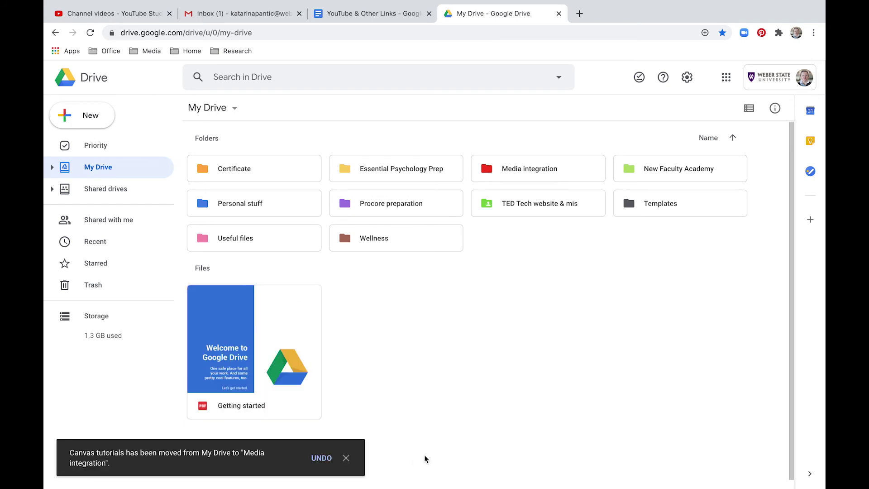
Open the Media integration folder and launch Canvas tutorials in Google Docs.
double_click(522, 176)
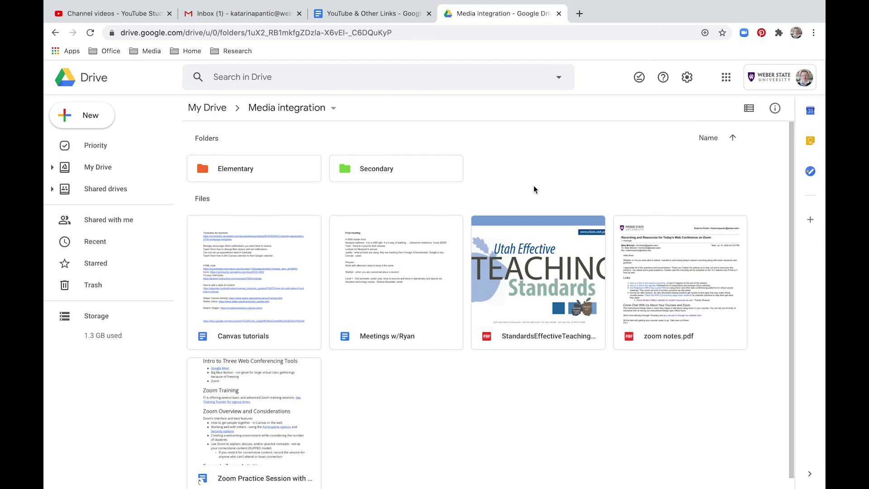
double_click(285, 267)
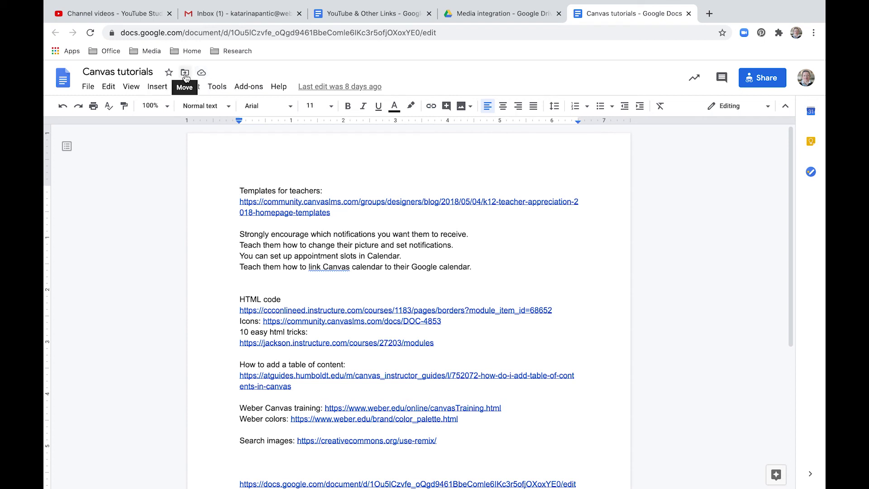
Choose the Elementary subfolder of Media integration as Canvas tutorials' new location.
left_click(185, 74)
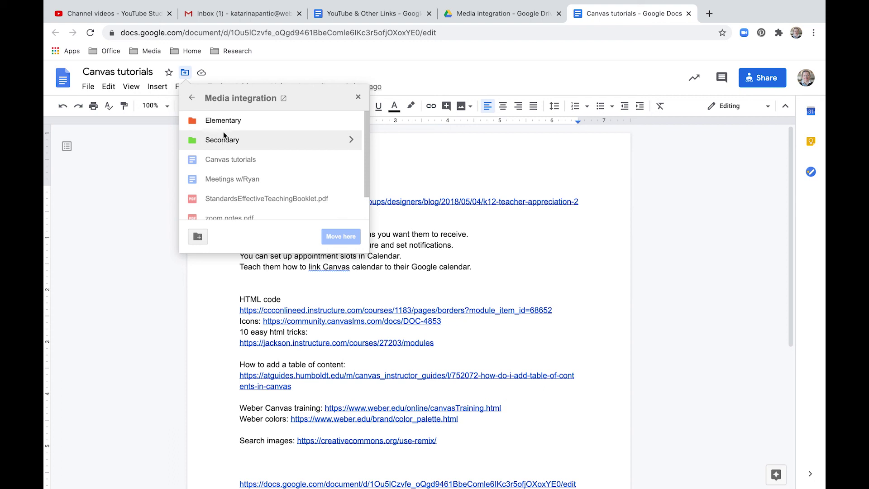
left_click(192, 100)
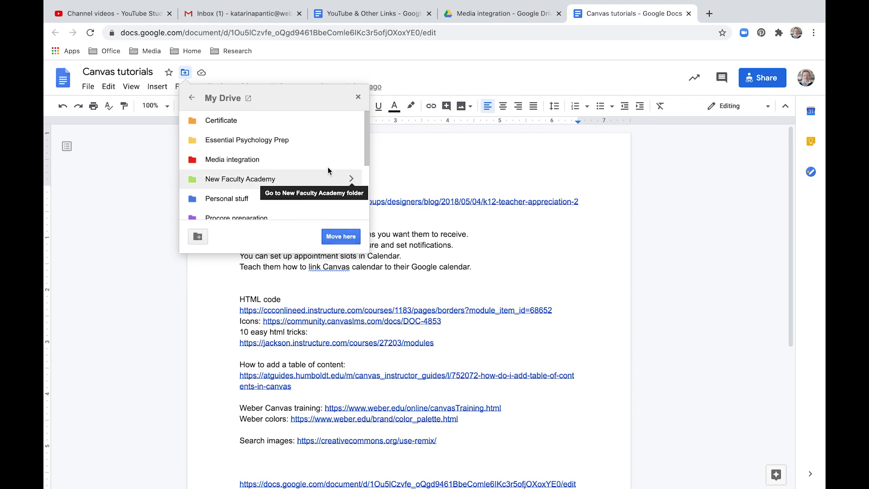
left_click(349, 162)
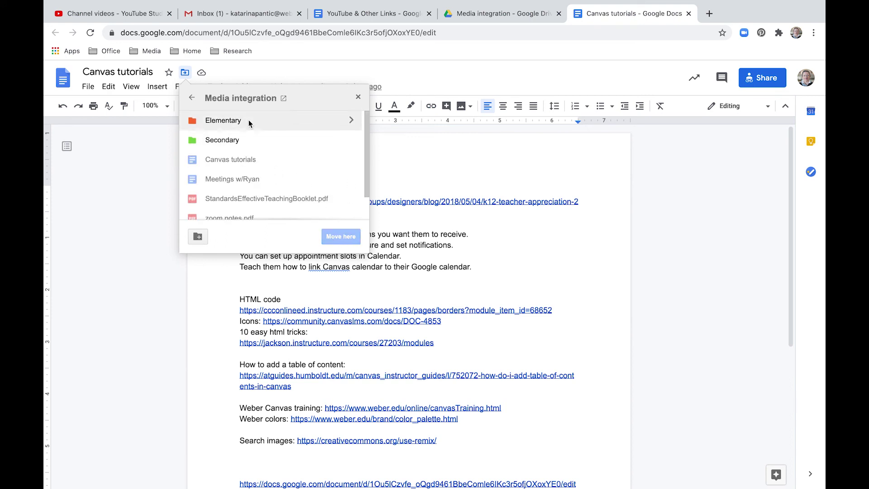
left_click(250, 120)
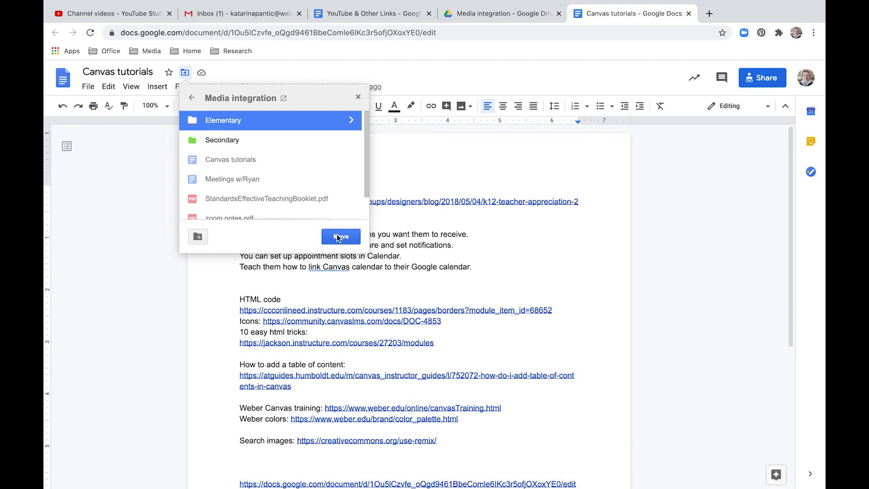